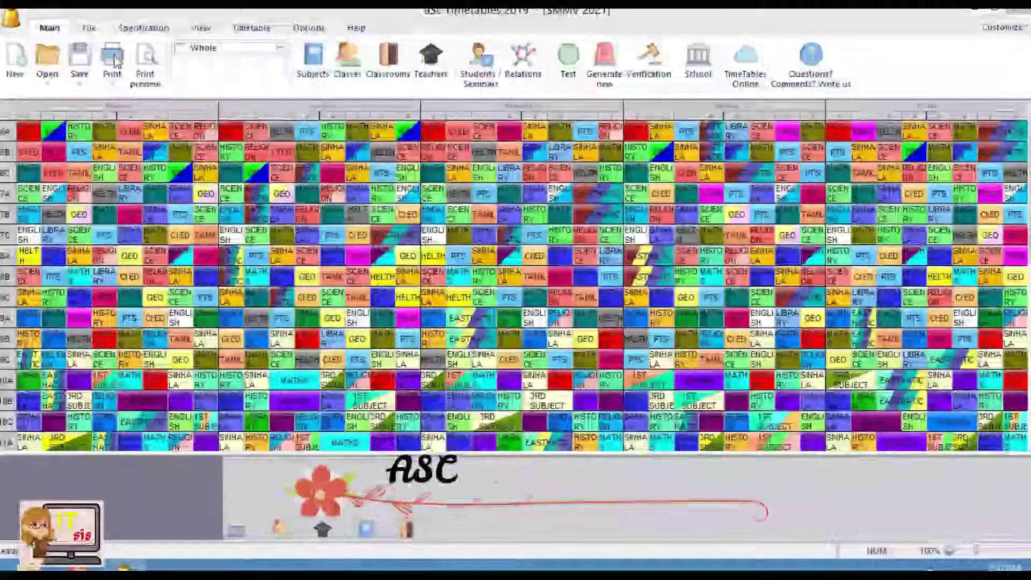
# Take the GEO lesson out of class 7A's last Monday period, leaving it unplaced.
pyautogui.click(113, 62)
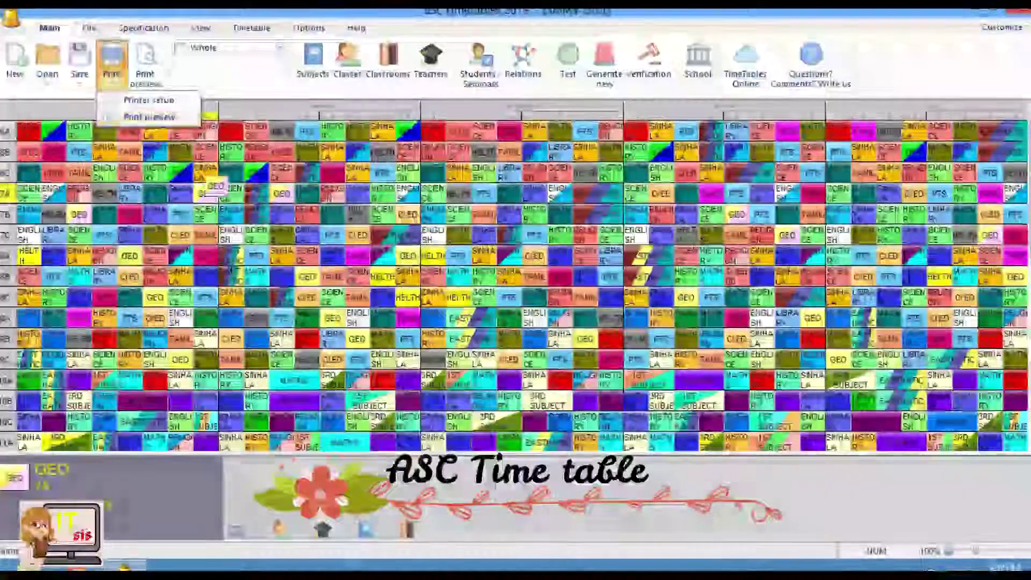
pyautogui.click(213, 189)
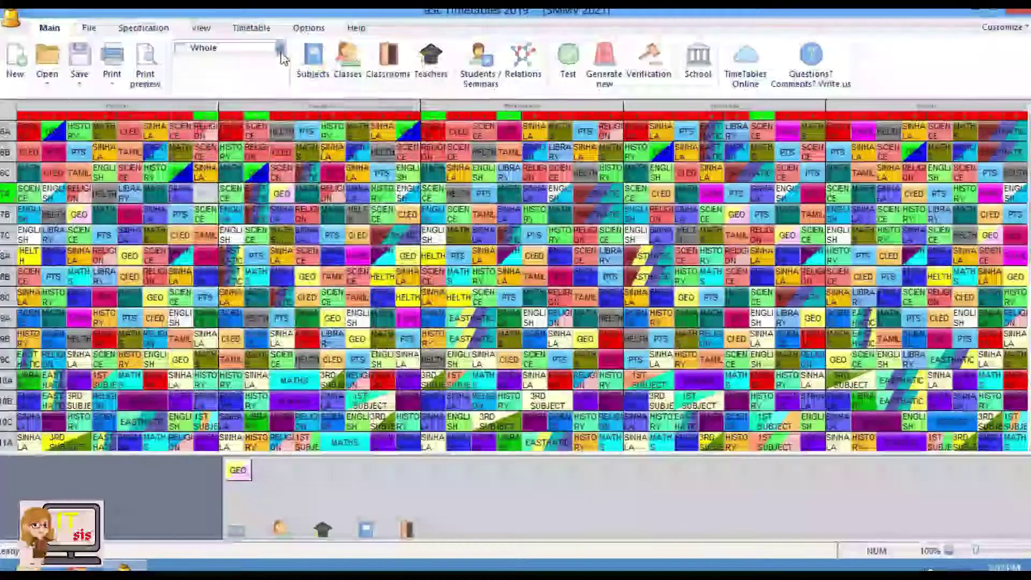
# Display the timetable in the Whole view and in the Teachers view.
pyautogui.click(281, 54)
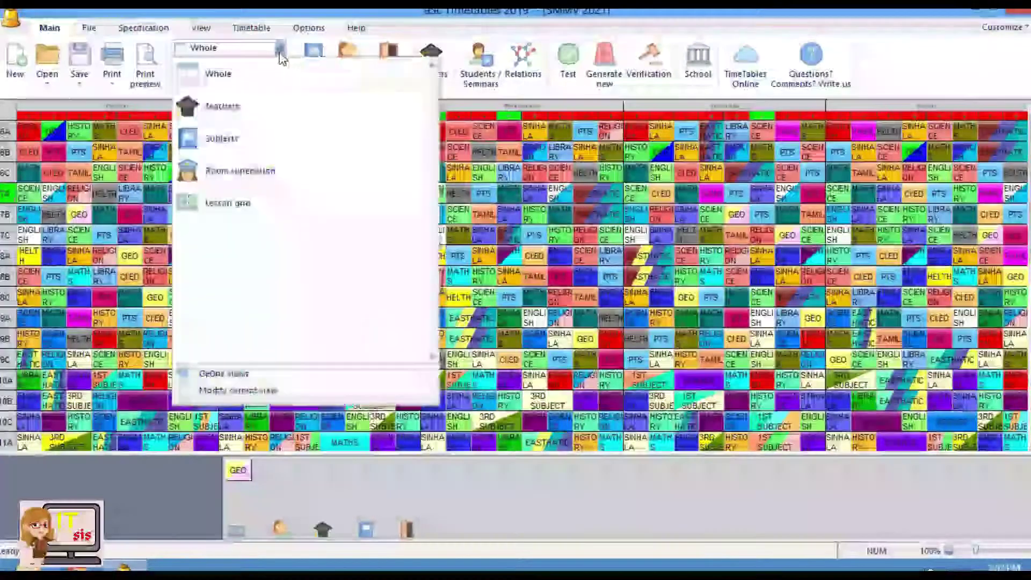
pyautogui.click(224, 87)
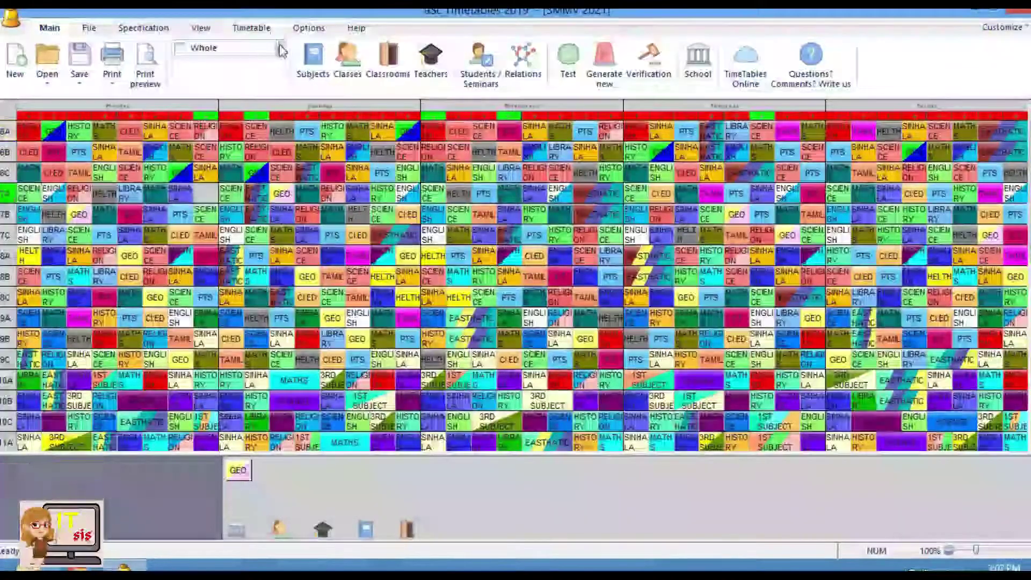
pyautogui.click(281, 50)
pyautogui.click(264, 119)
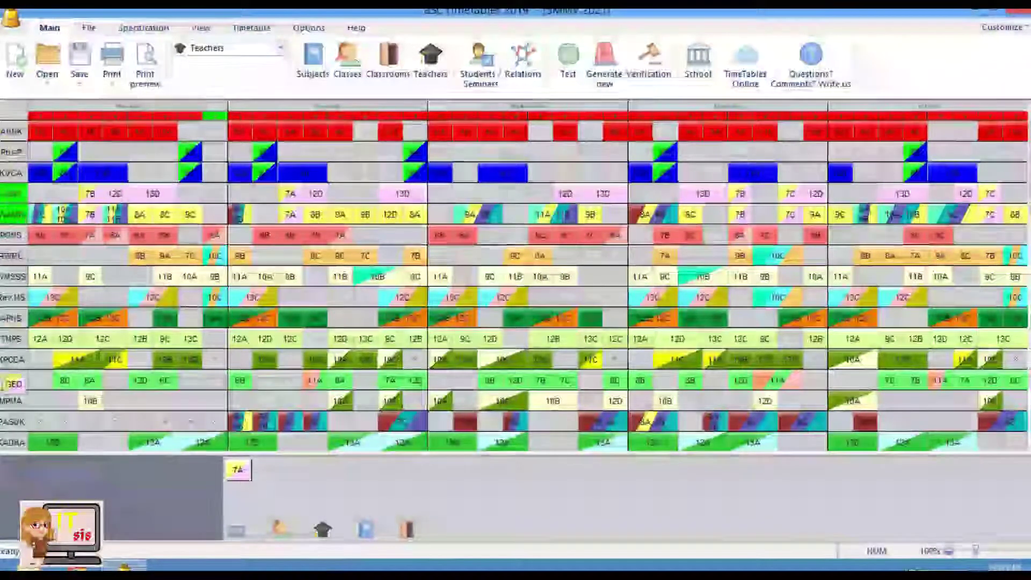
pyautogui.click(220, 482)
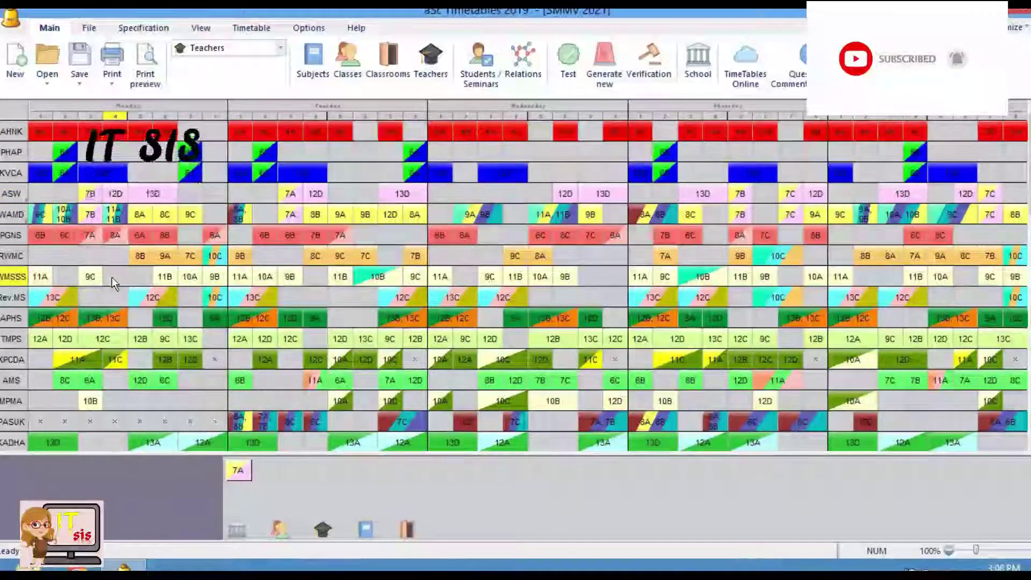
# Switch the timetable to the Subjects view and select the RELIGION row.
pyautogui.click(271, 47)
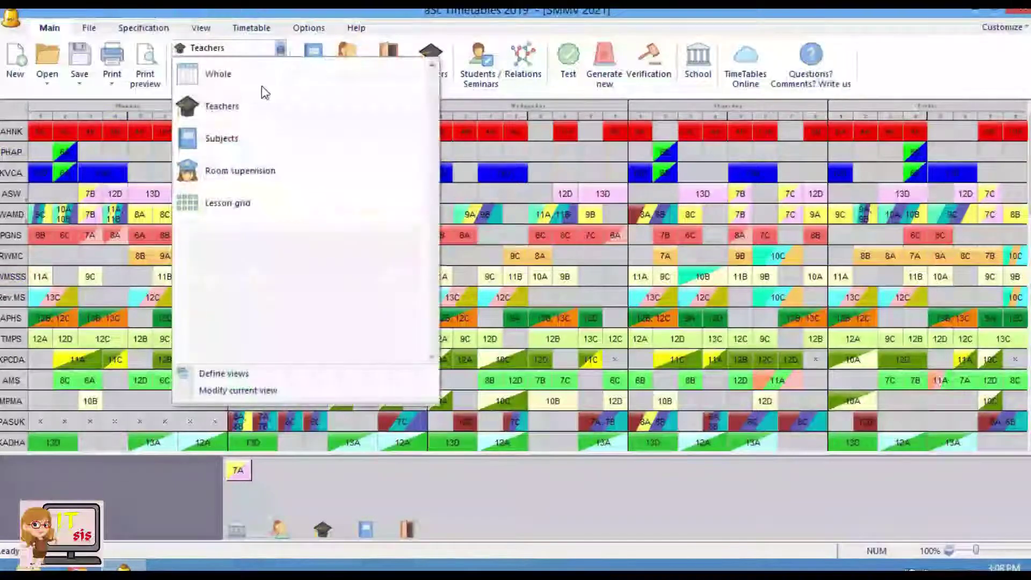
pyautogui.click(239, 146)
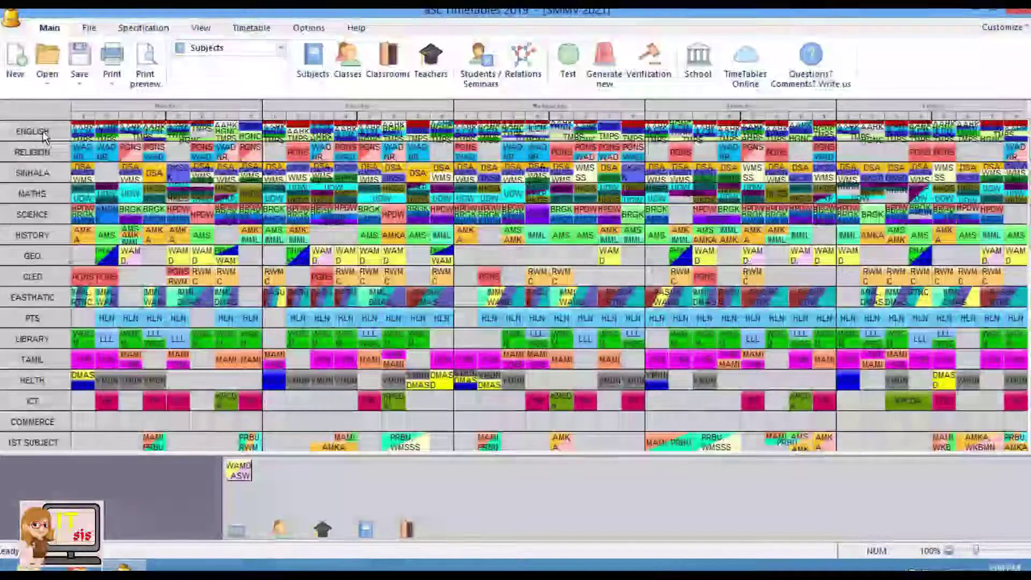
pyautogui.click(41, 153)
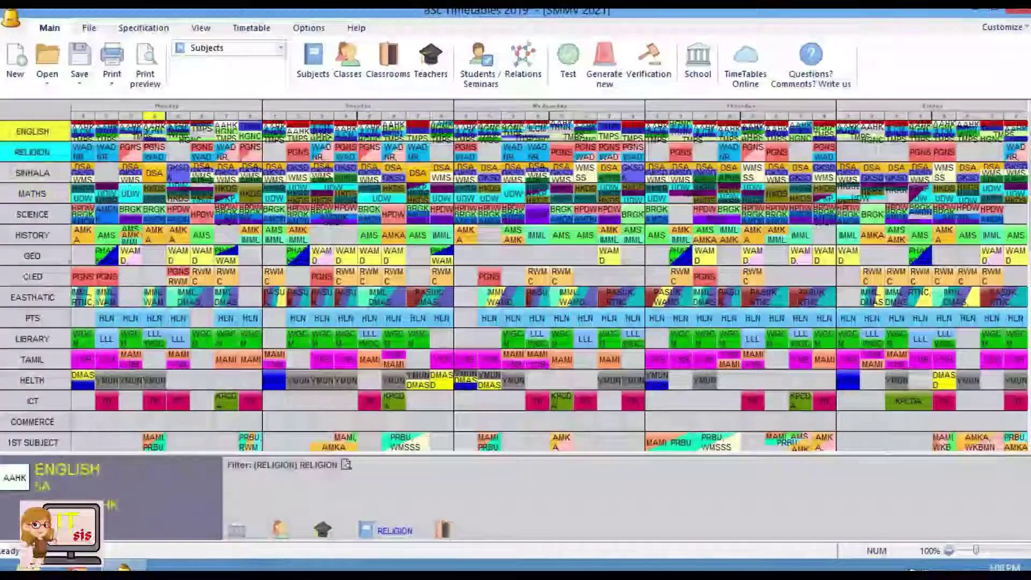
# Return the timetable to the Whole view and open its print preview.
pyautogui.click(280, 47)
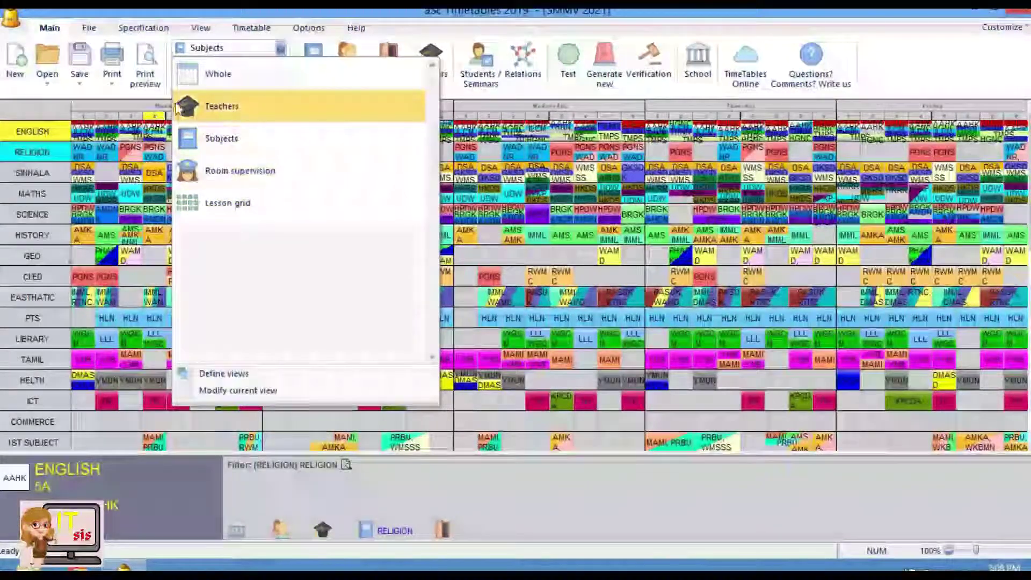
pyautogui.click(209, 79)
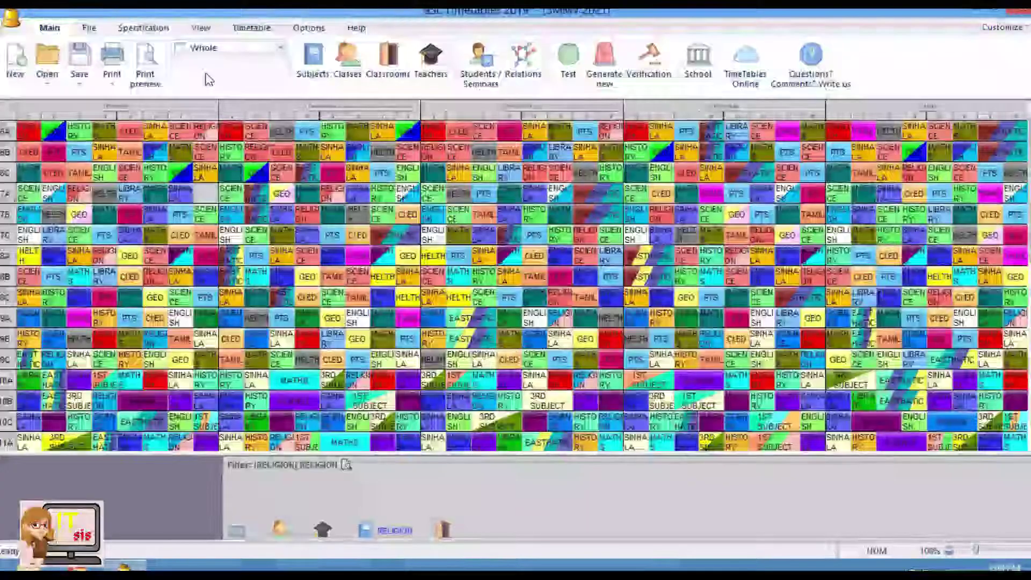
pyautogui.click(148, 78)
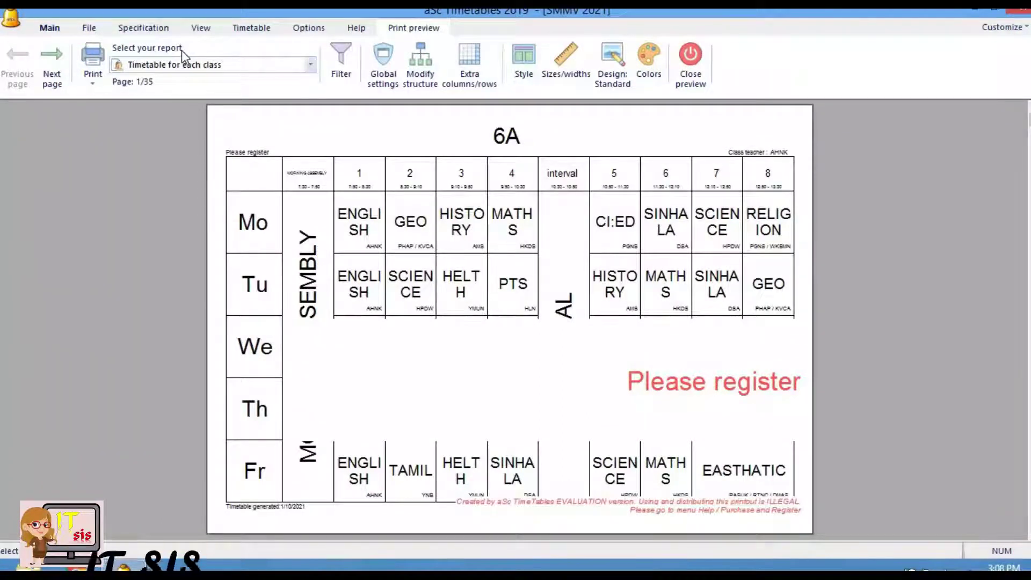
# Switch the previewed report to Timetable for each teacher.
pyautogui.click(311, 67)
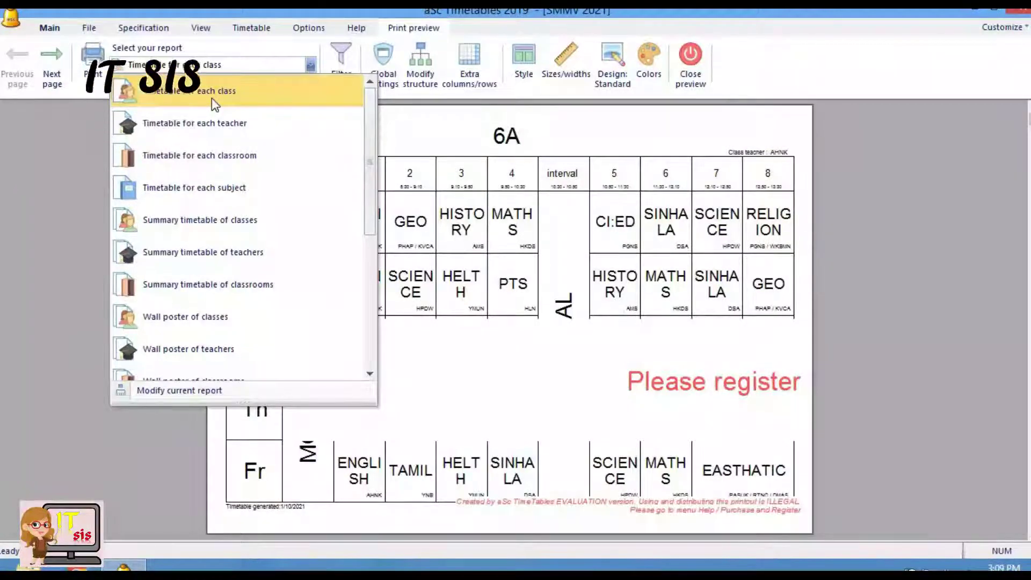
pyautogui.click(184, 123)
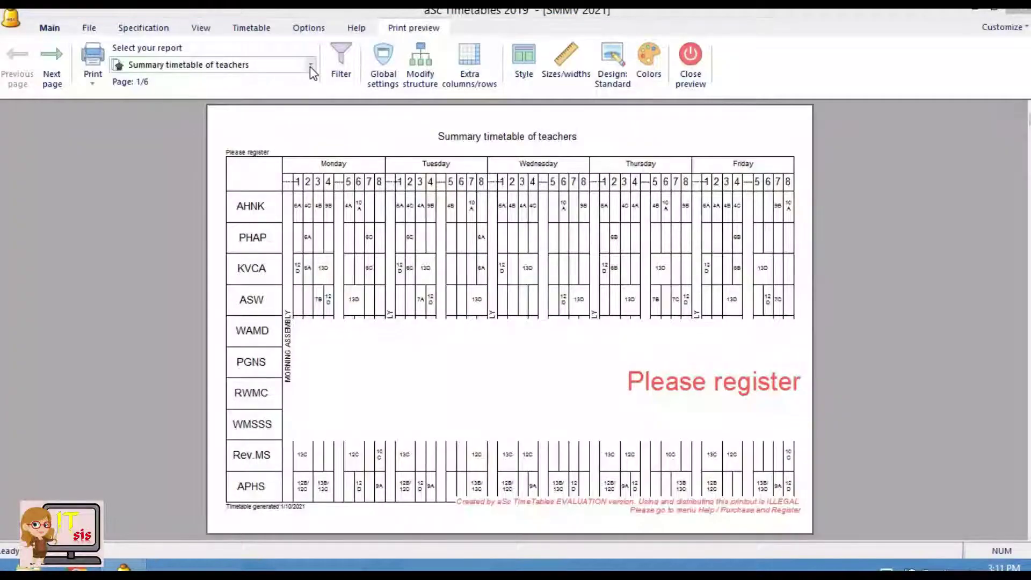
# Look through the available report types and preview the Wall poster of teachers.
pyautogui.click(310, 65)
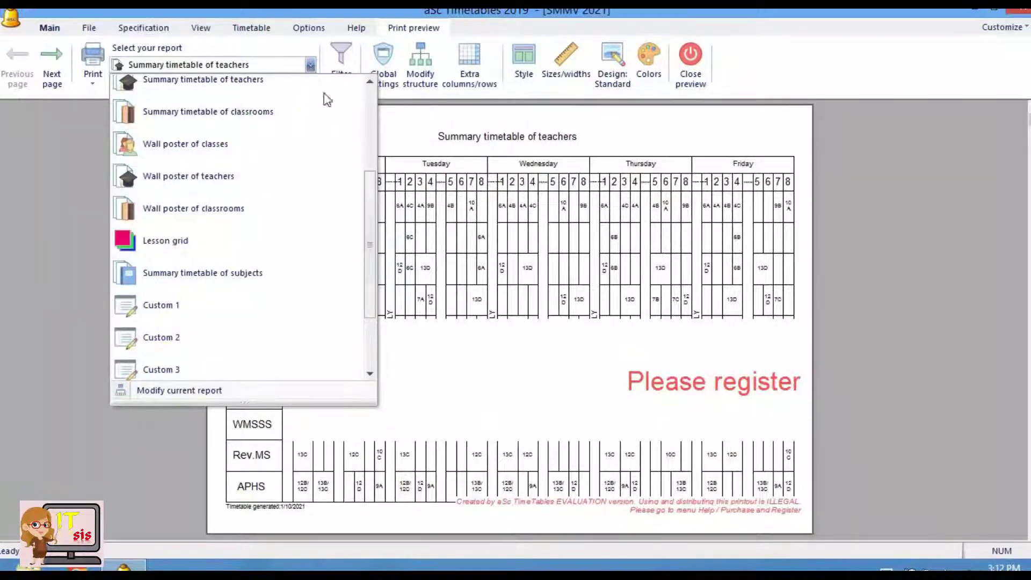
pyautogui.moveTo(374, 196); pyautogui.dragTo(381, 95)
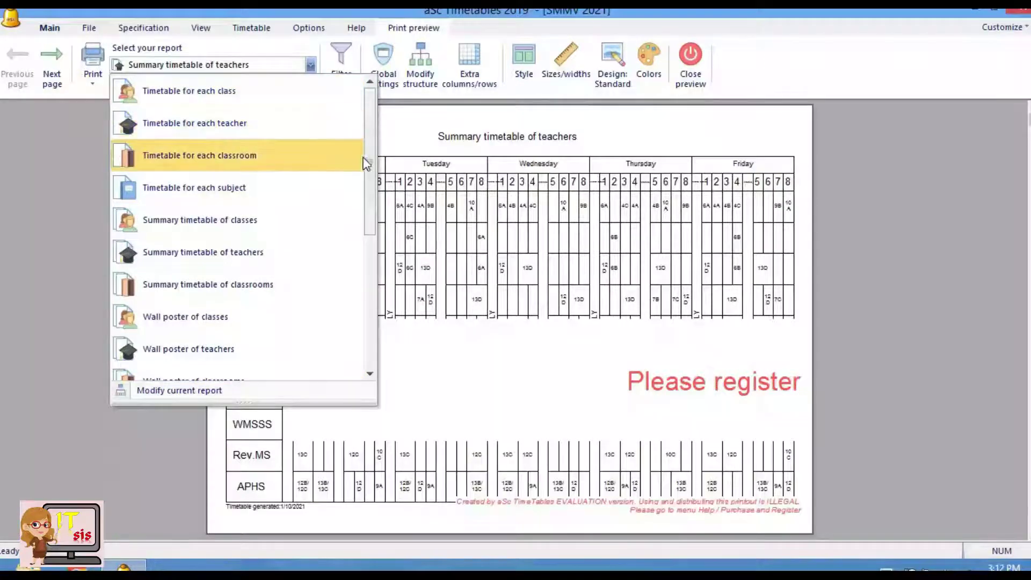
pyautogui.moveTo(366, 159); pyautogui.dragTo(367, 236)
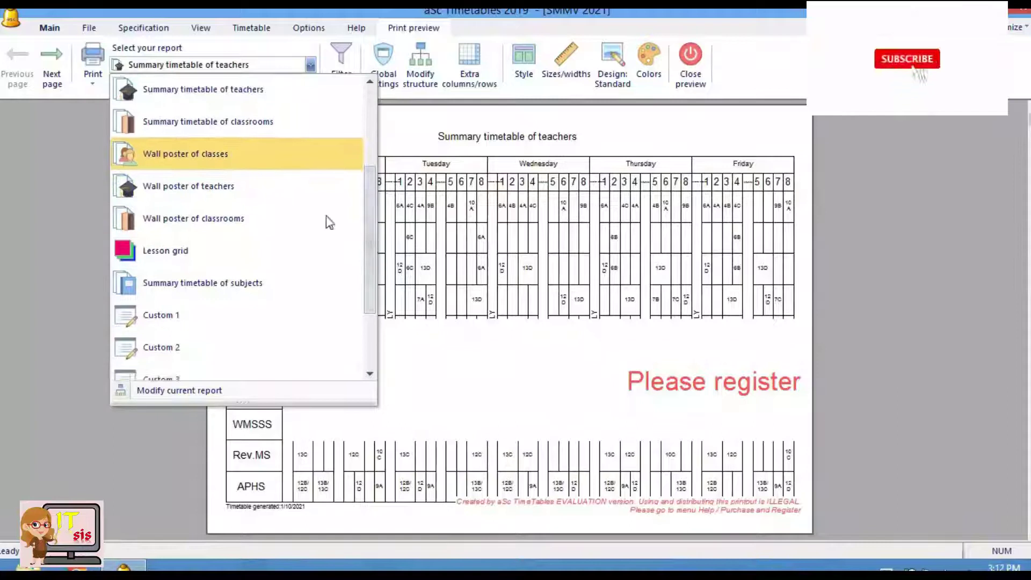
pyautogui.click(218, 186)
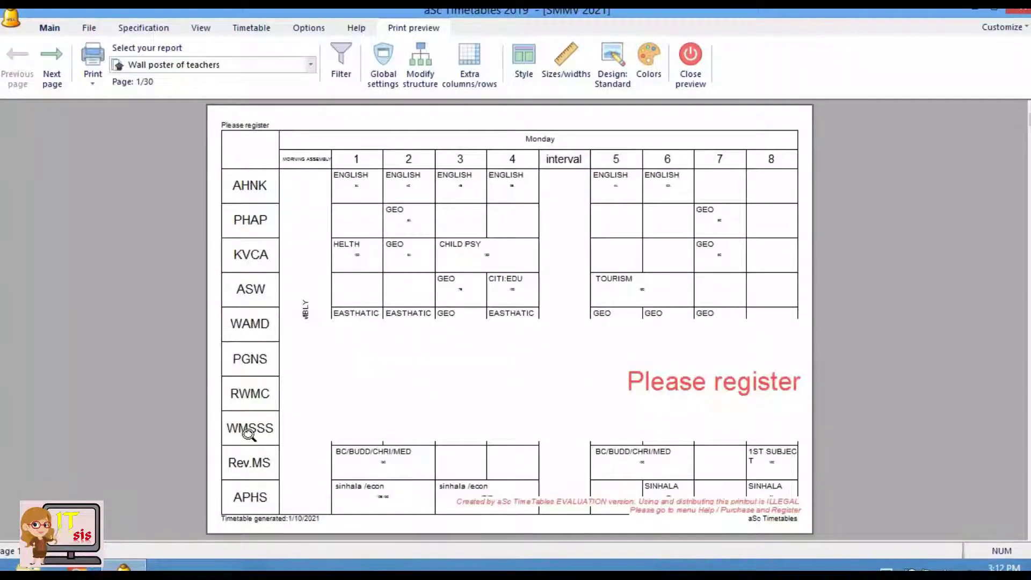
# Preview the Wall poster of classes and switch back to the Wall poster of teachers.
pyautogui.click(311, 66)
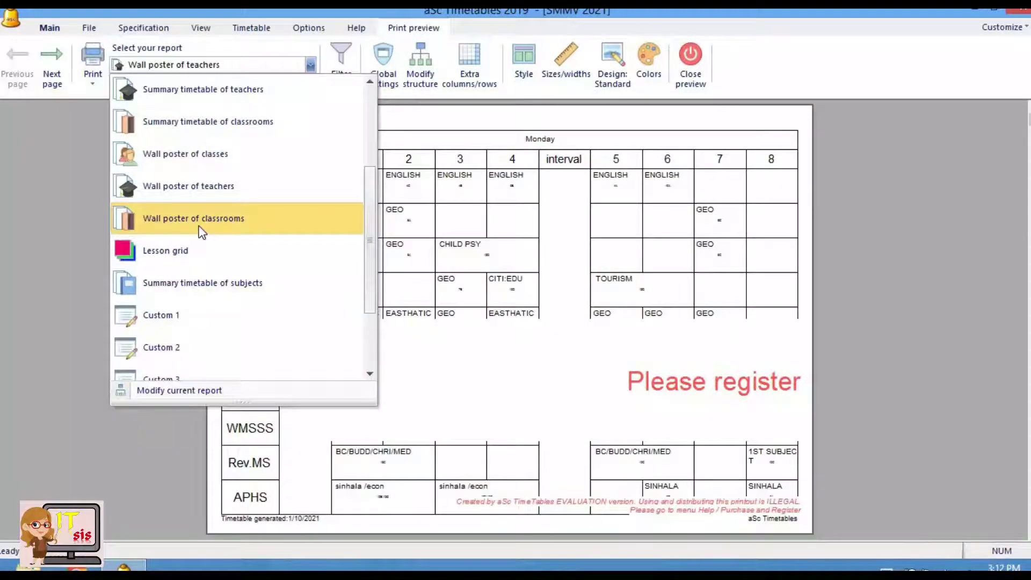
pyautogui.click(198, 154)
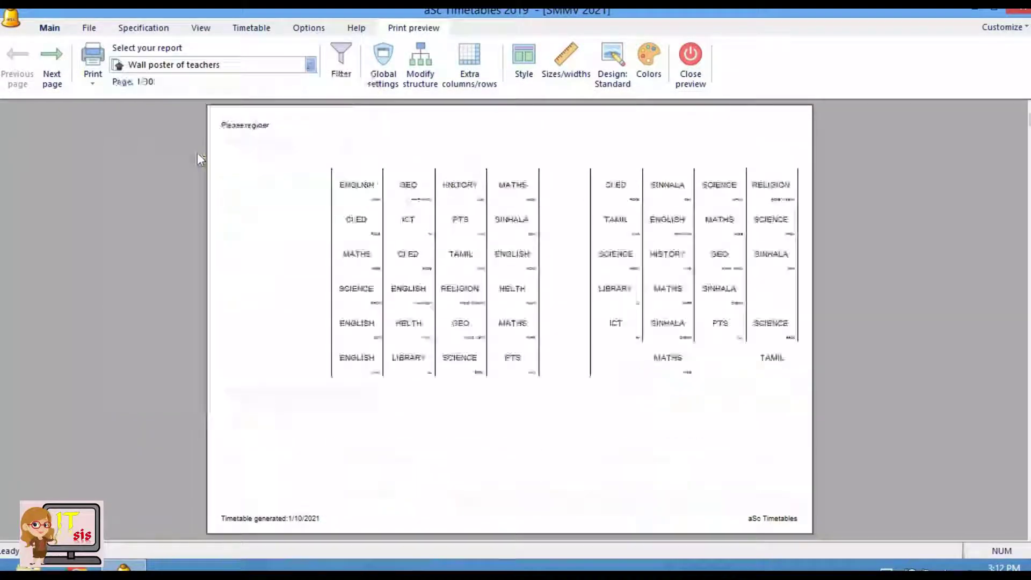
pyautogui.click(310, 66)
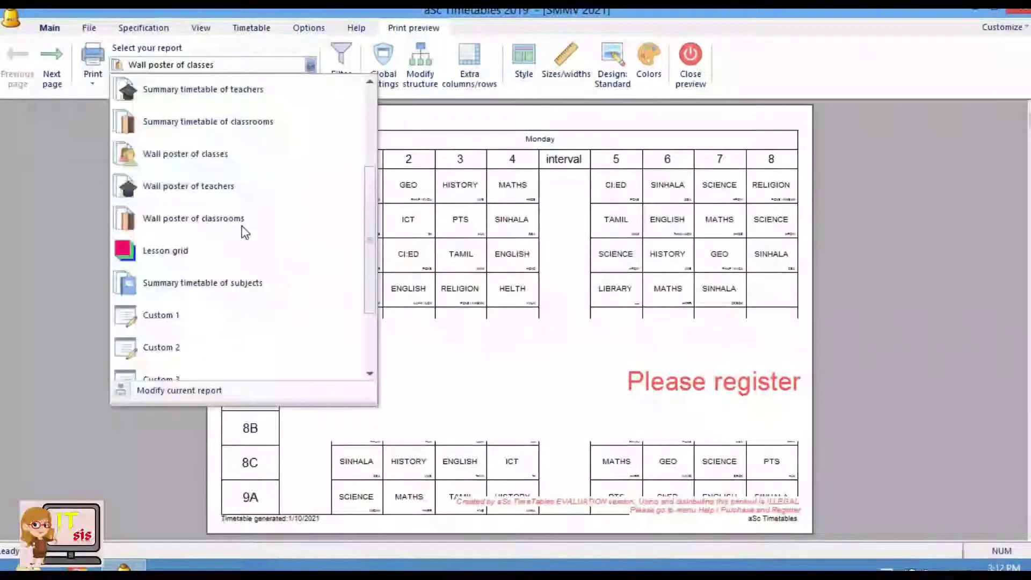
pyautogui.click(242, 195)
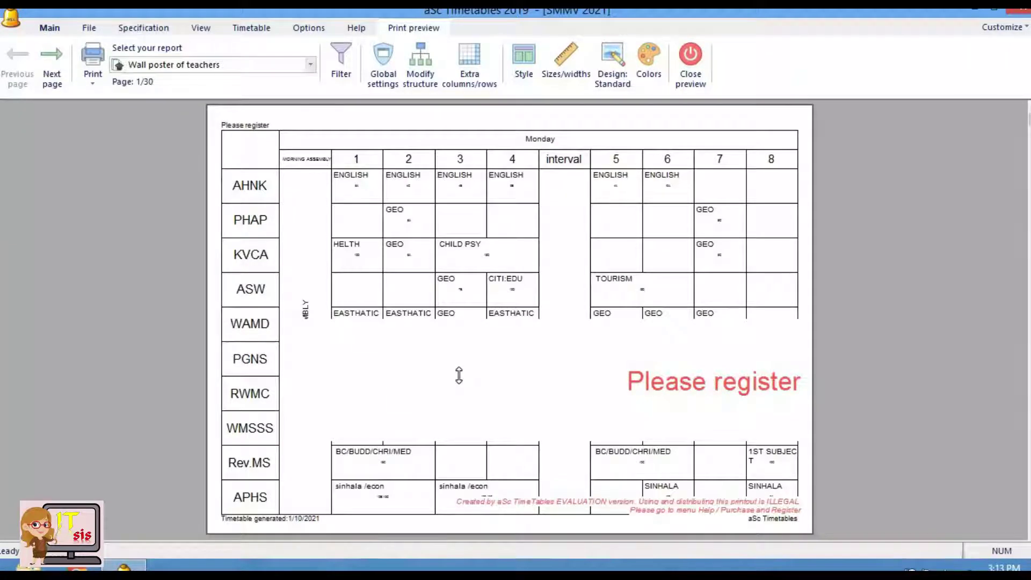
# Change the previewed report to Timetable for each class.
pyautogui.click(311, 66)
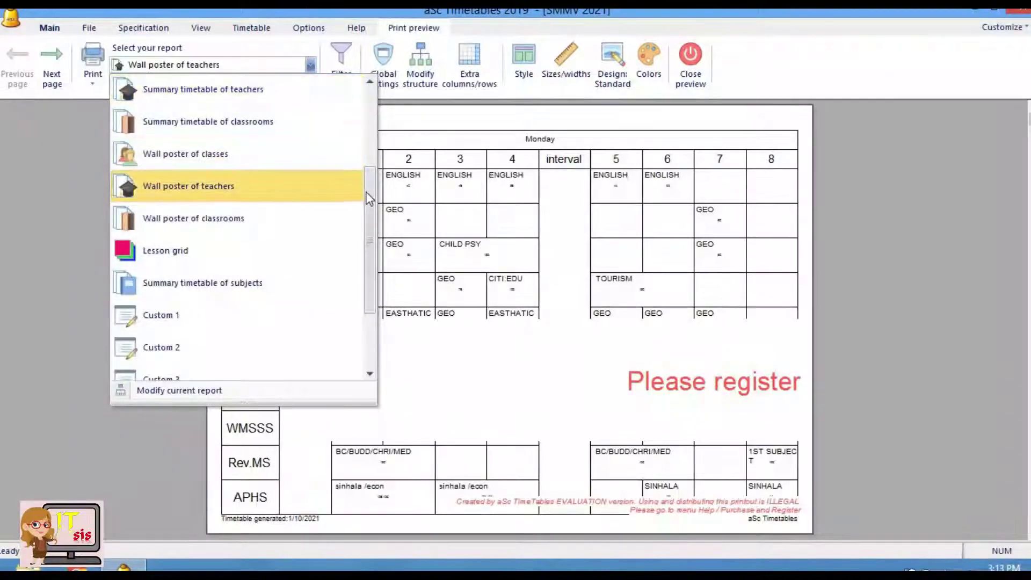
pyautogui.moveTo(369, 199); pyautogui.dragTo(370, 120)
pyautogui.click(261, 94)
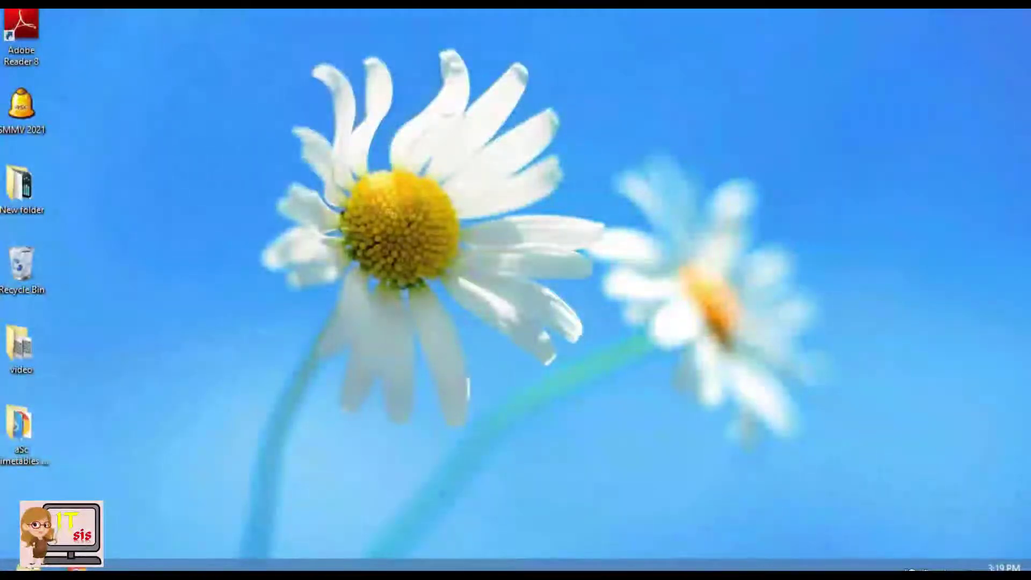
# In File Explorer, copy the roz application from the Crack subfolder of the desktop's aSc Timetables 2019.7.2 folder.
pyautogui.doubleClick(17, 430)
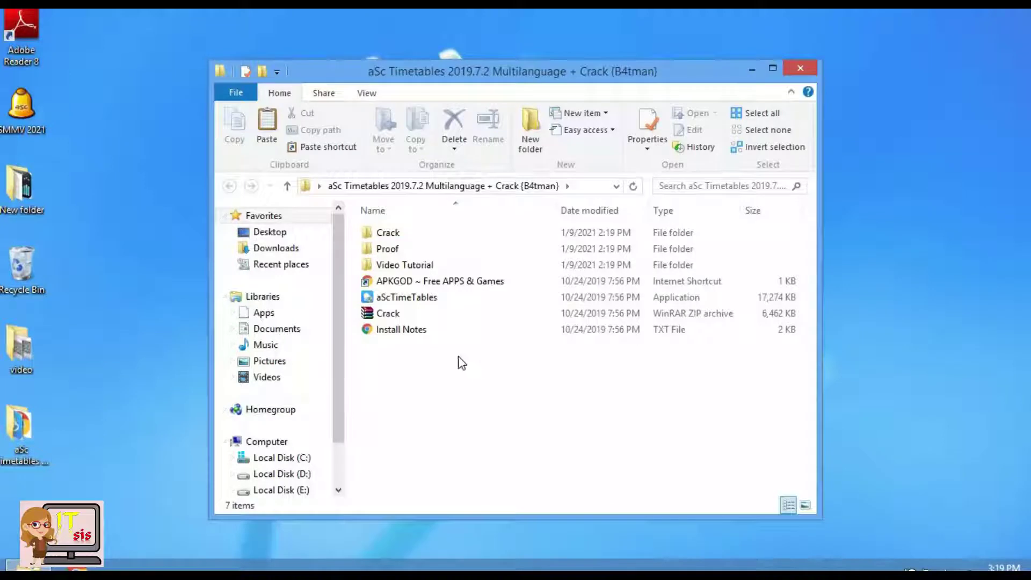
pyautogui.click(375, 231)
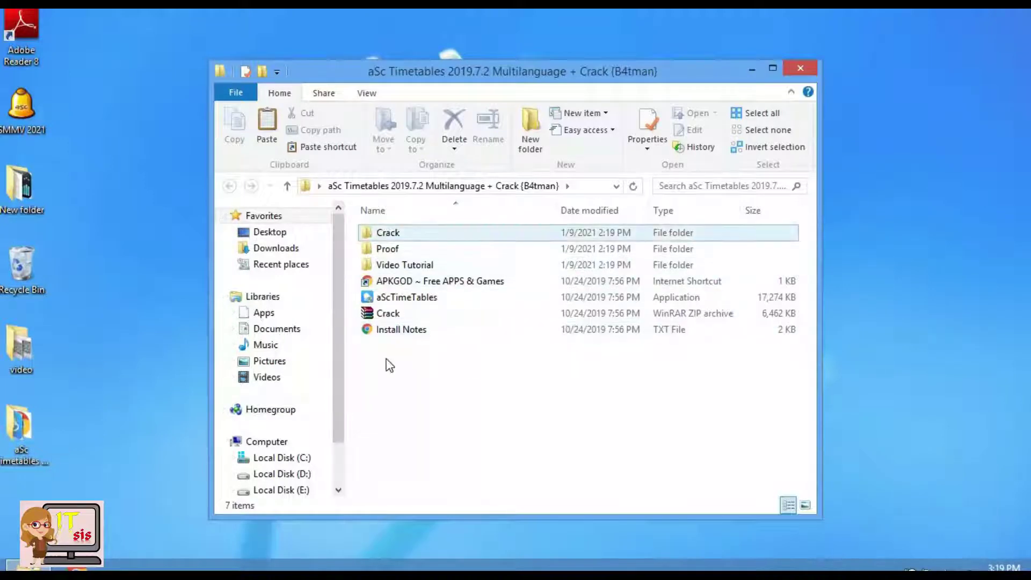
pyautogui.doubleClick(388, 234)
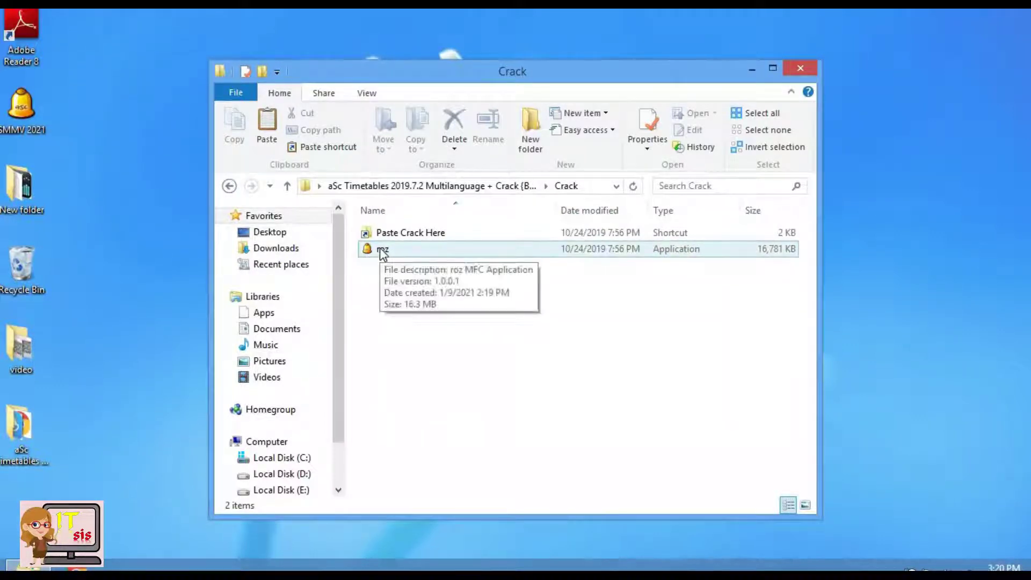
pyautogui.click(383, 251)
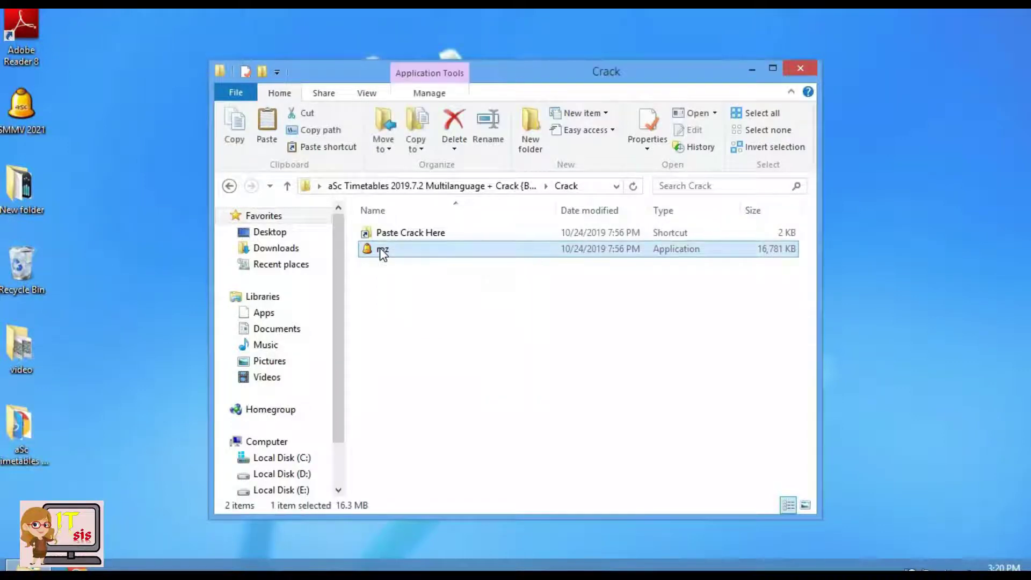
pyautogui.rightClick(381, 250)
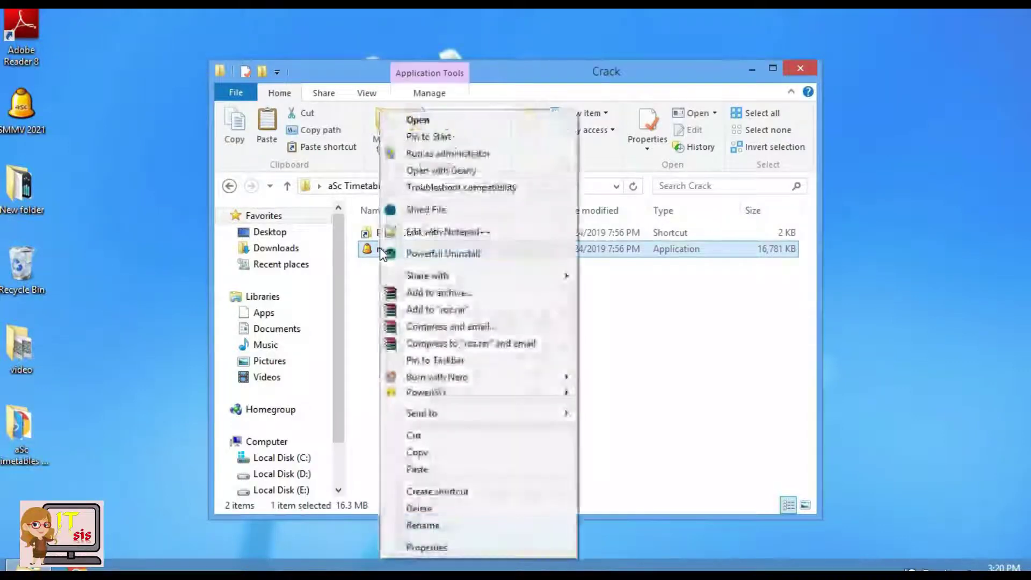
pyautogui.click(417, 451)
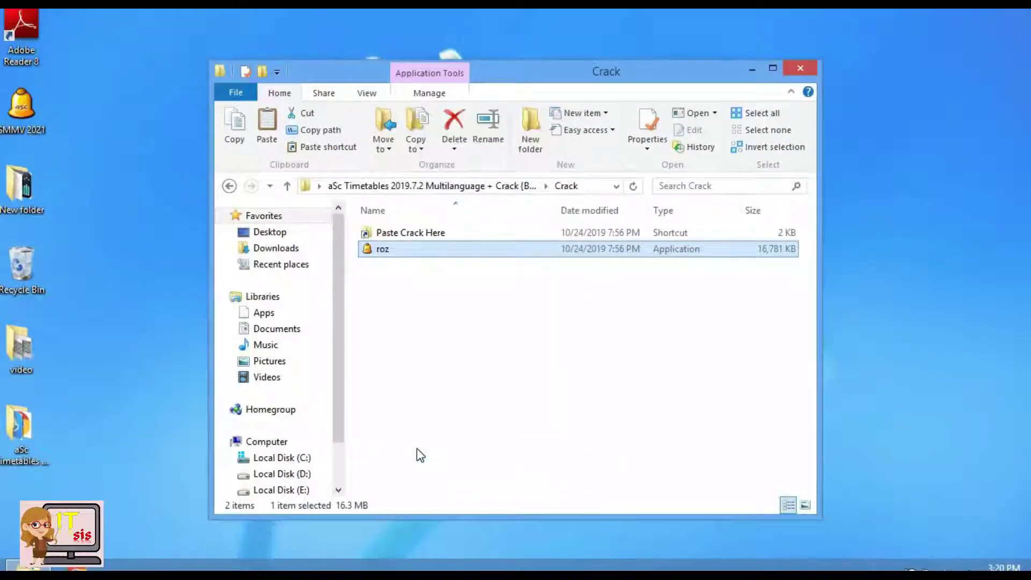
# Paste the copied roz application into the TimeTables folder on Local Disk (C:), replacing the existing file.
pyautogui.click(309, 457)
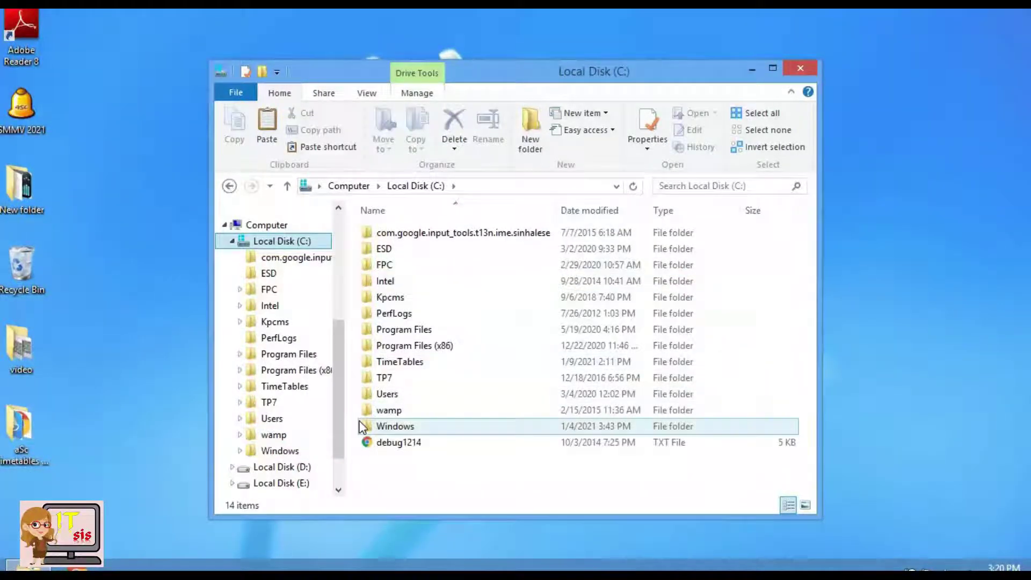
pyautogui.moveTo(361, 427)
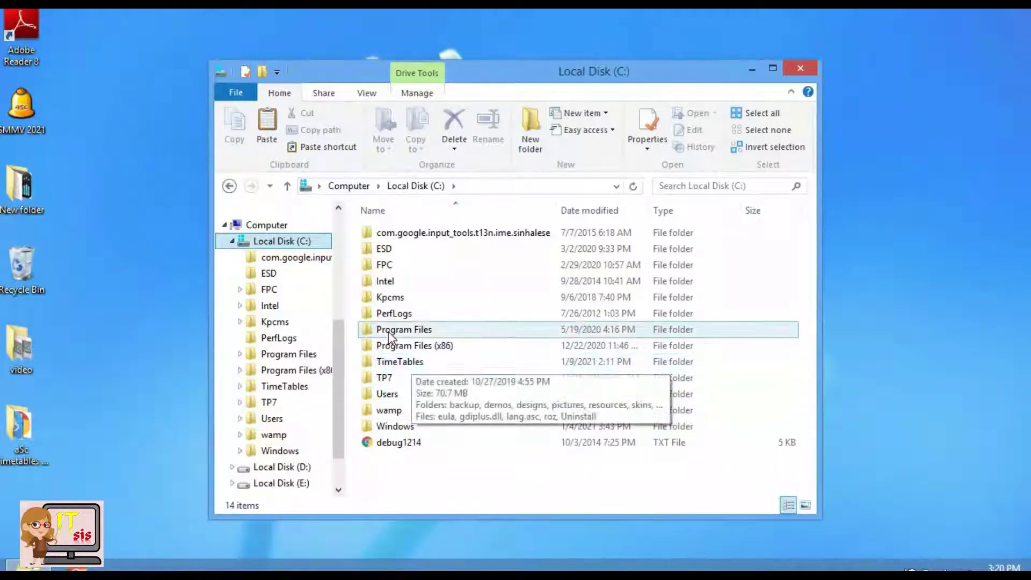
pyautogui.moveTo(395, 363)
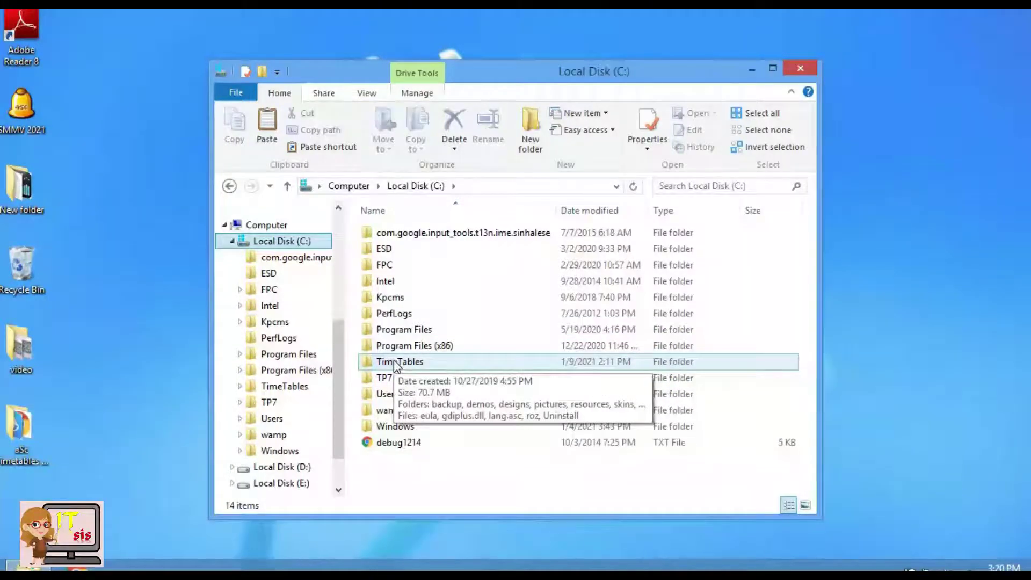
pyautogui.doubleClick(396, 363)
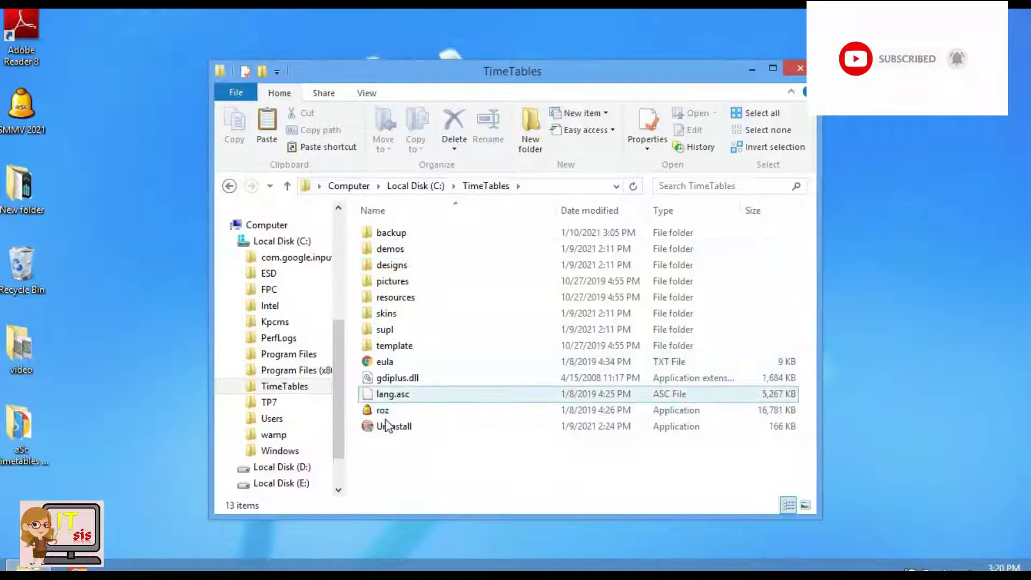
pyautogui.moveTo(395, 415)
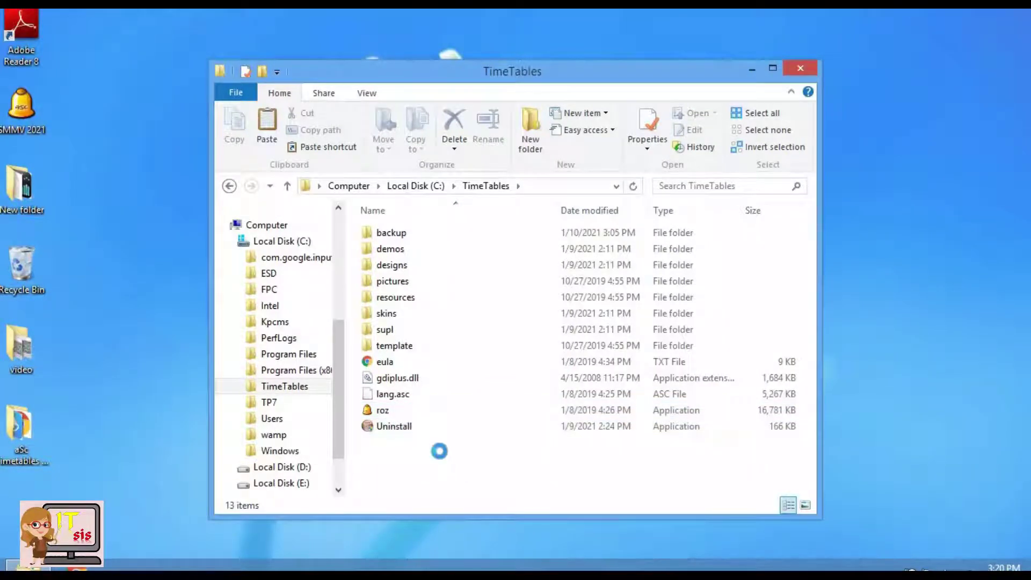
pyautogui.rightClick(440, 452)
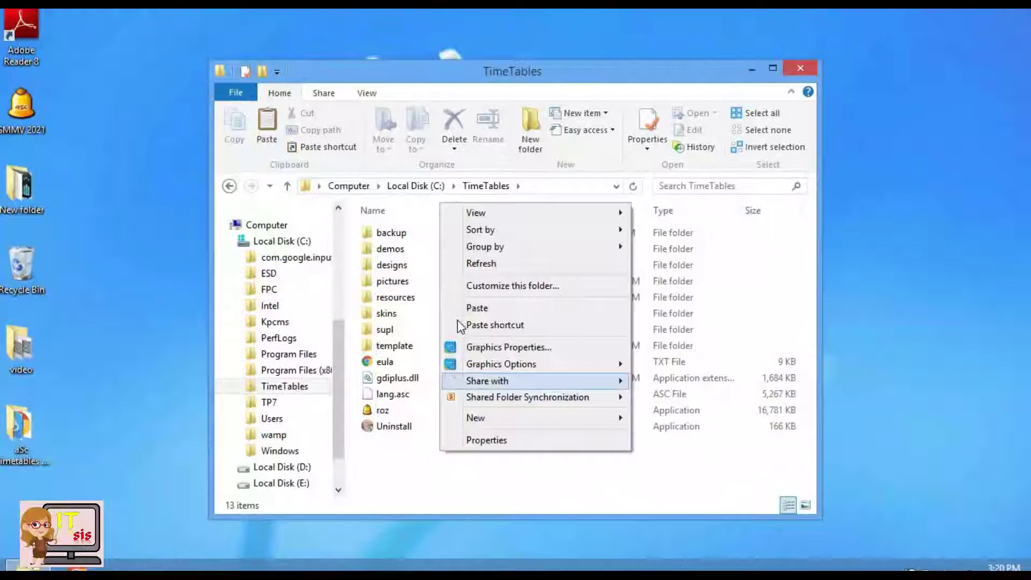
pyautogui.click(458, 310)
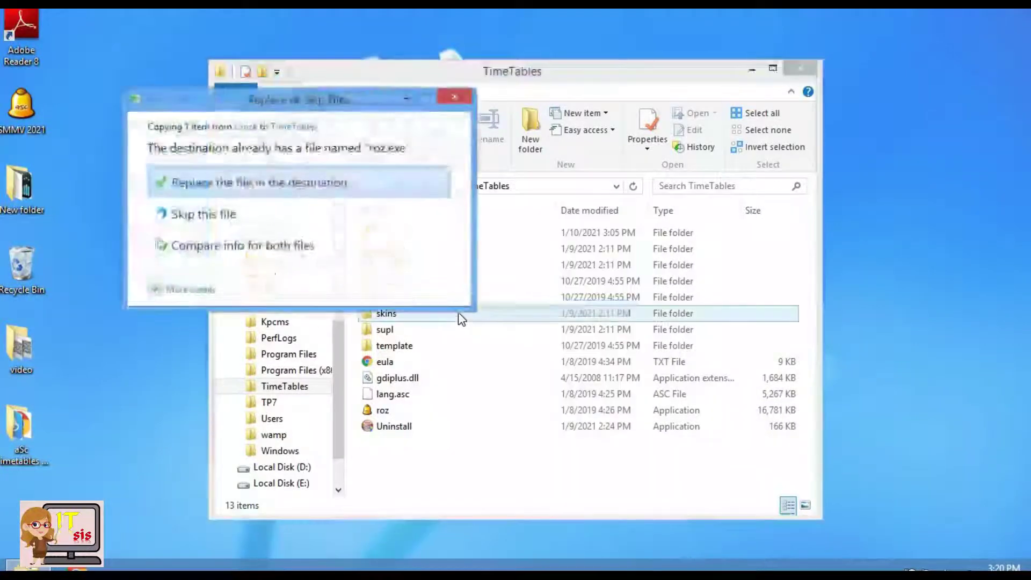
pyautogui.click(398, 180)
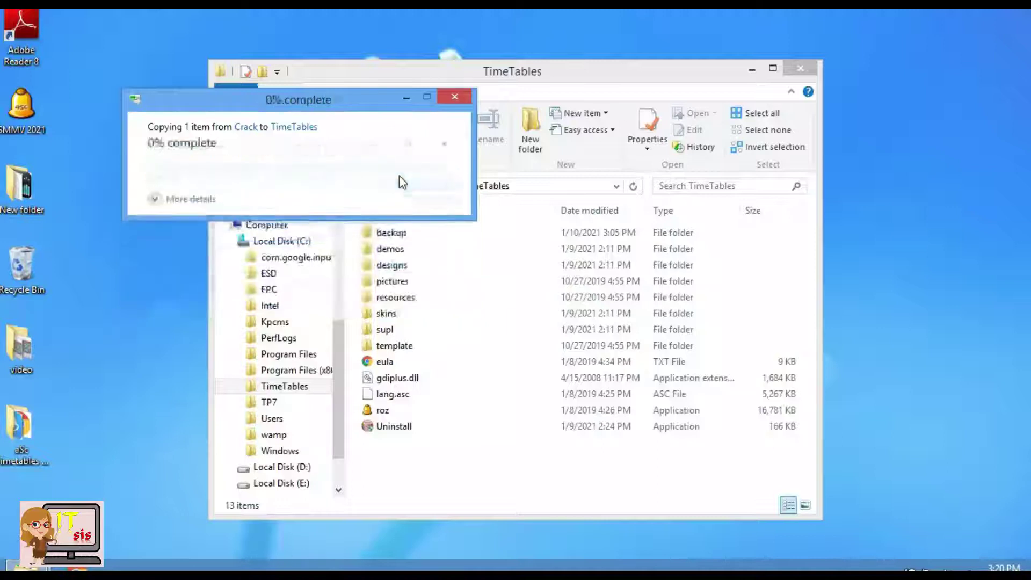